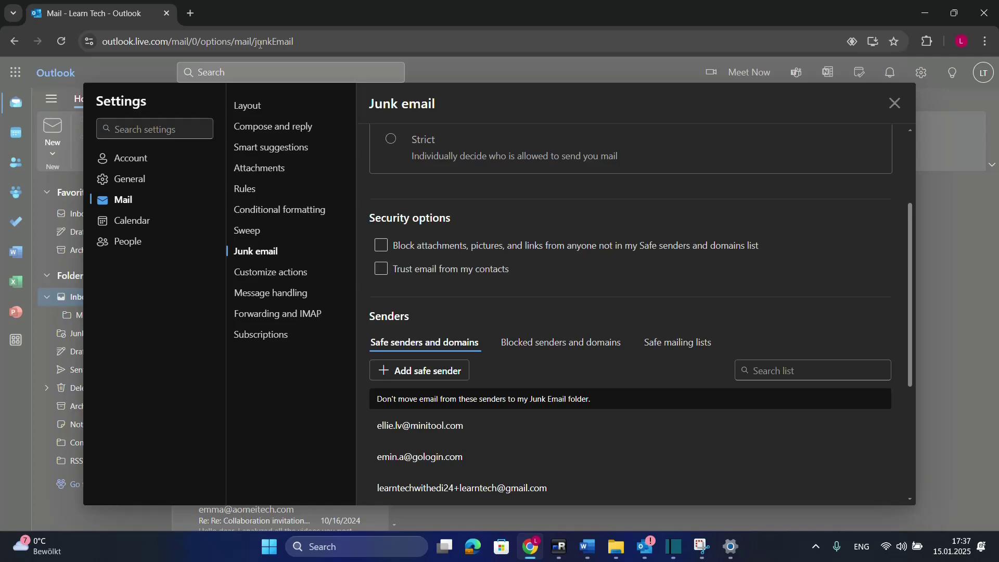
{"action": "left_click", "coordinate": [894, 103]}
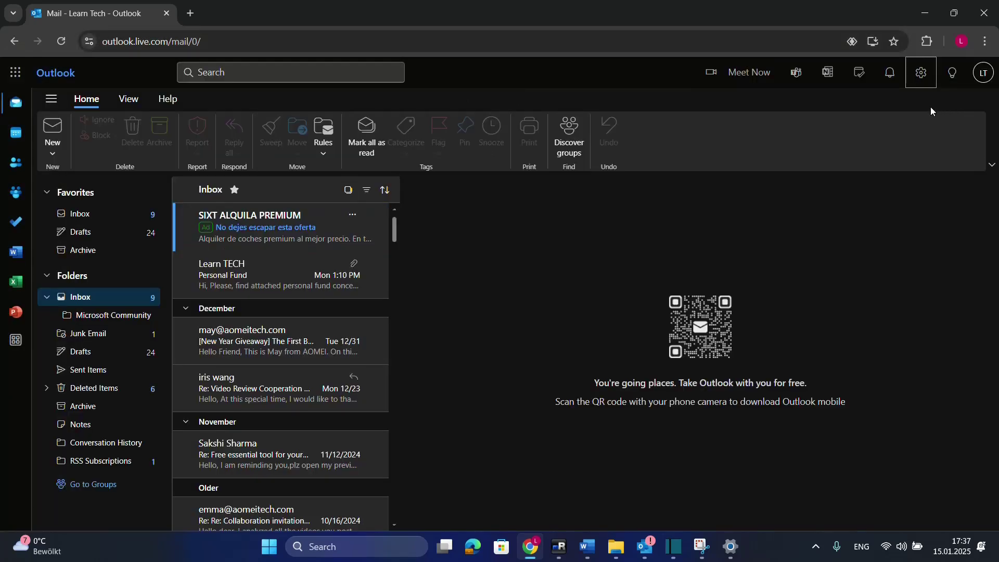
{"action": "left_click", "coordinate": [922, 72]}
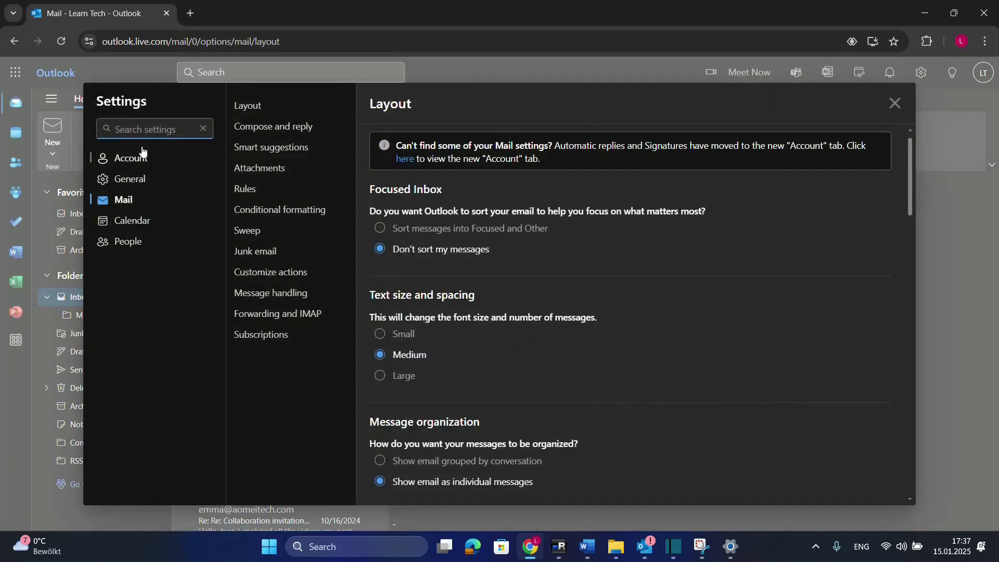
{"action": "left_click", "coordinate": [128, 221]}
{"action": "left_click", "coordinate": [130, 200]}
{"action": "left_click", "coordinate": [263, 254]}
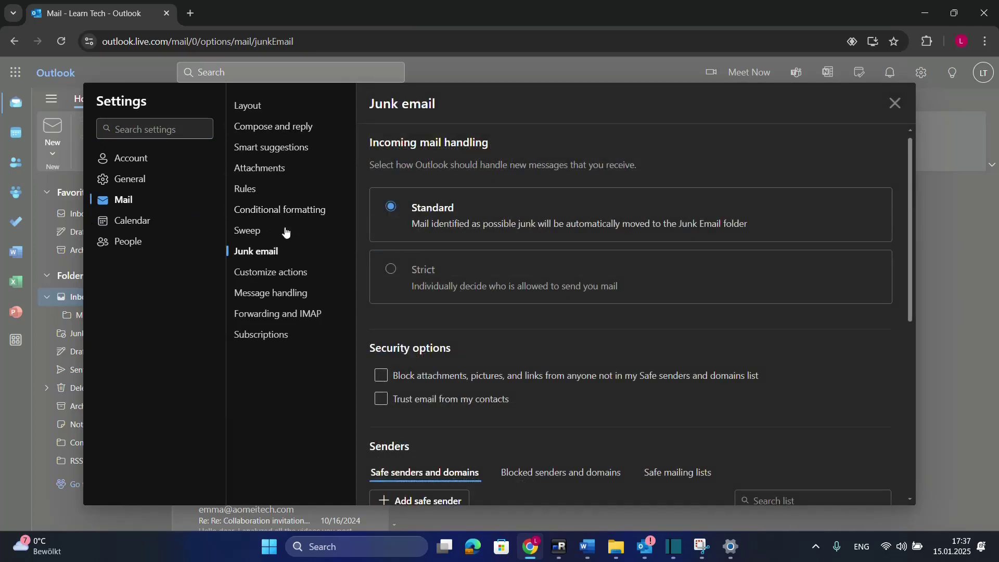
{"action": "scroll", "coordinate": [663, 215], "scroll_direction": "down", "scroll_amount": 5}
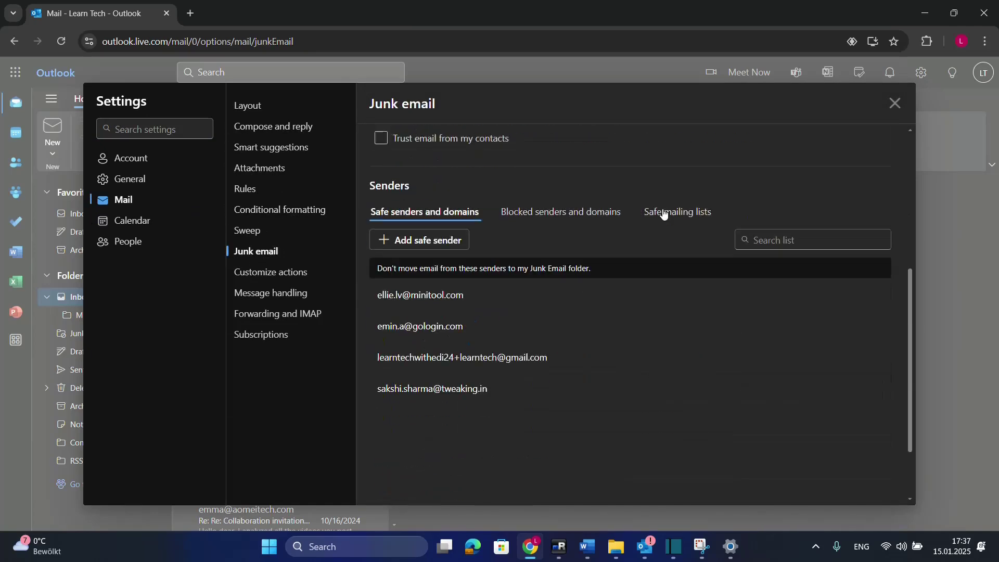
{"action": "scroll", "coordinate": [662, 214], "scroll_direction": "up", "scroll_amount": 3}
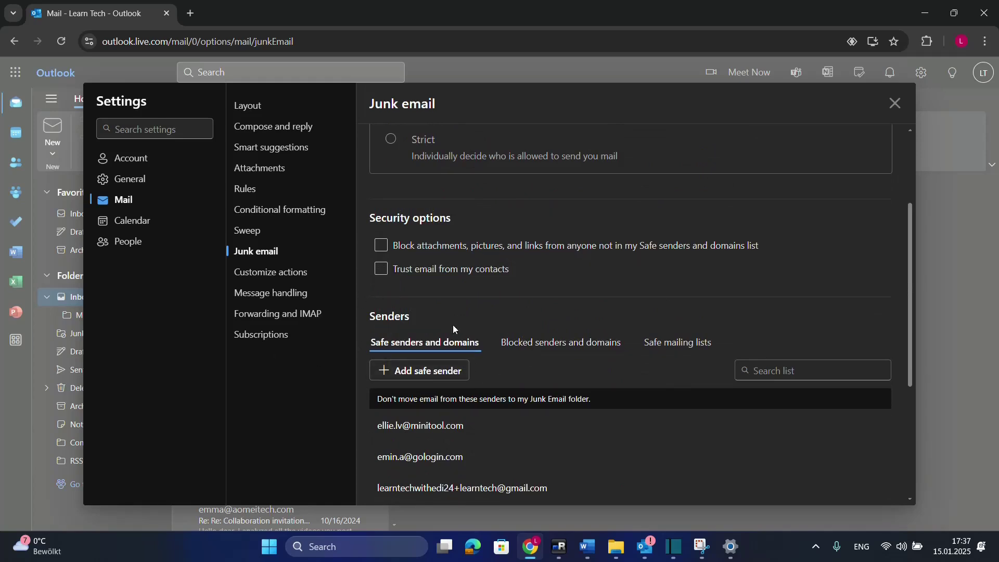
{"action": "scroll", "coordinate": [476, 354], "scroll_direction": "down", "scroll_amount": 3}
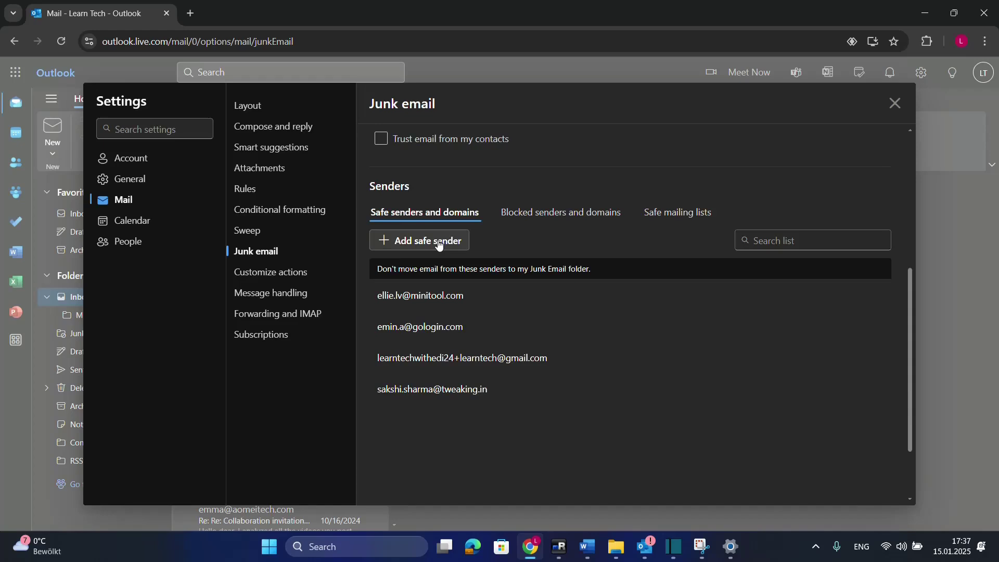
Add the Gmail sender's address as a new safe sender in Outlook on the web.
{"action": "left_click", "coordinate": [440, 246]}
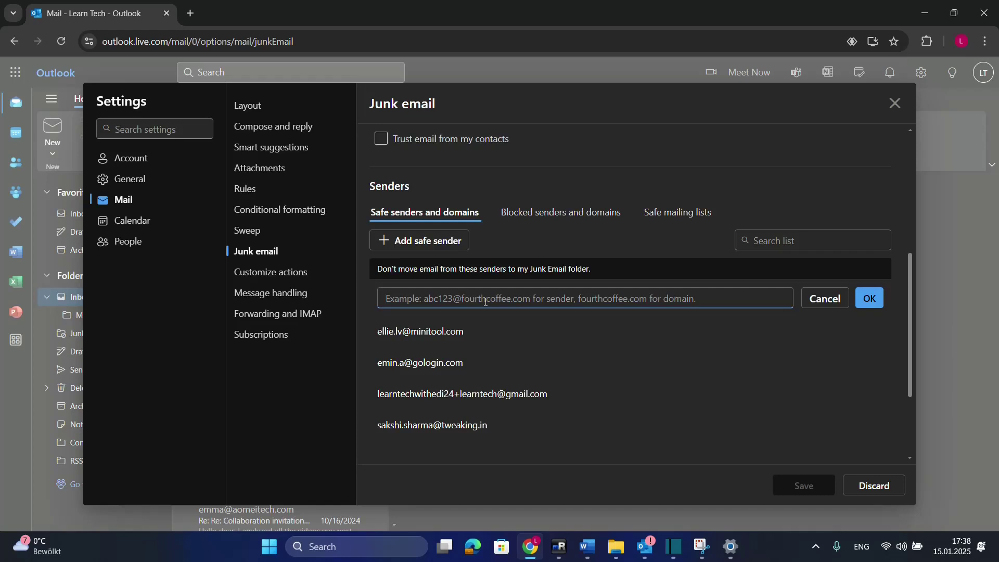
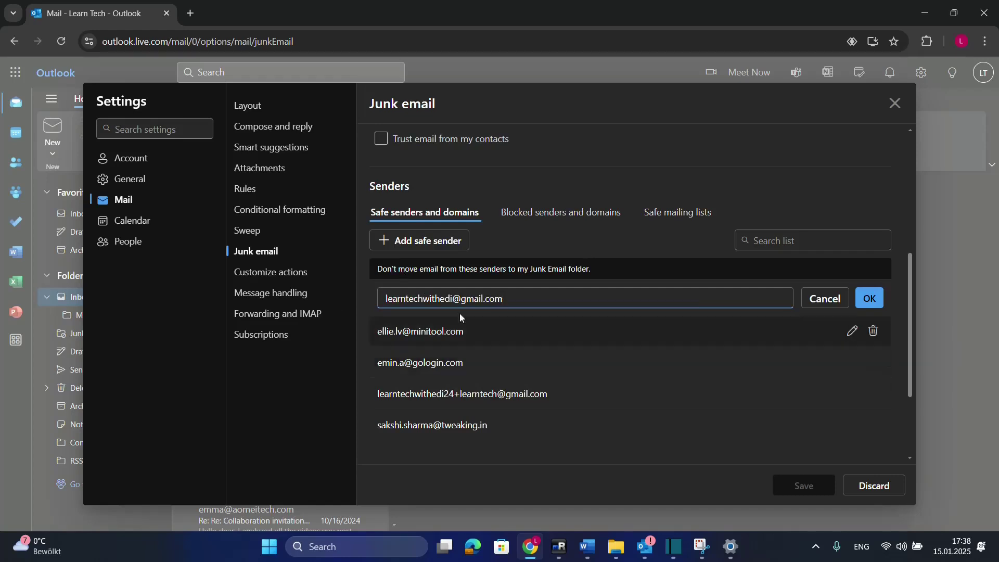
{"action": "left_click", "coordinate": [874, 301]}
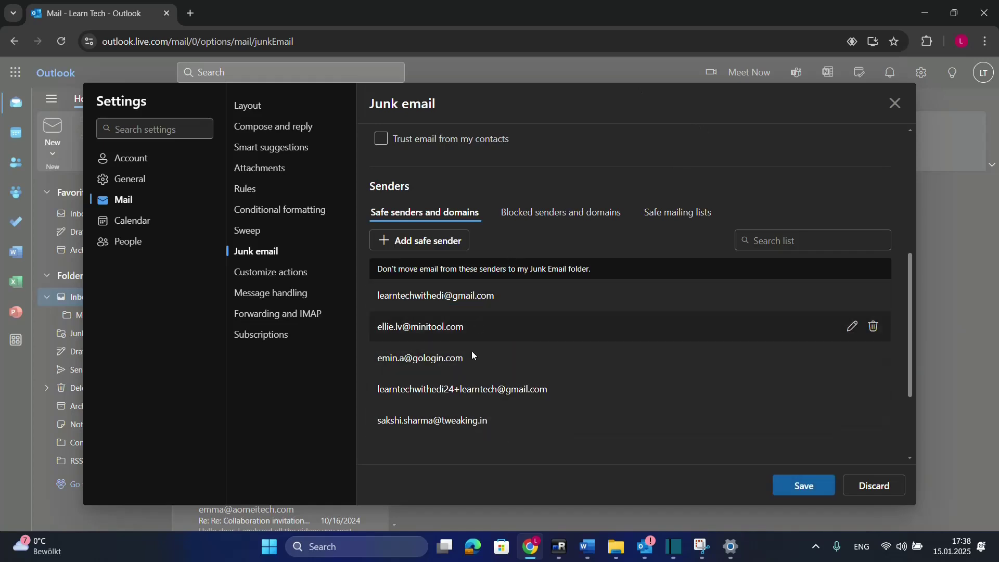
{"action": "left_click", "coordinate": [563, 223]}
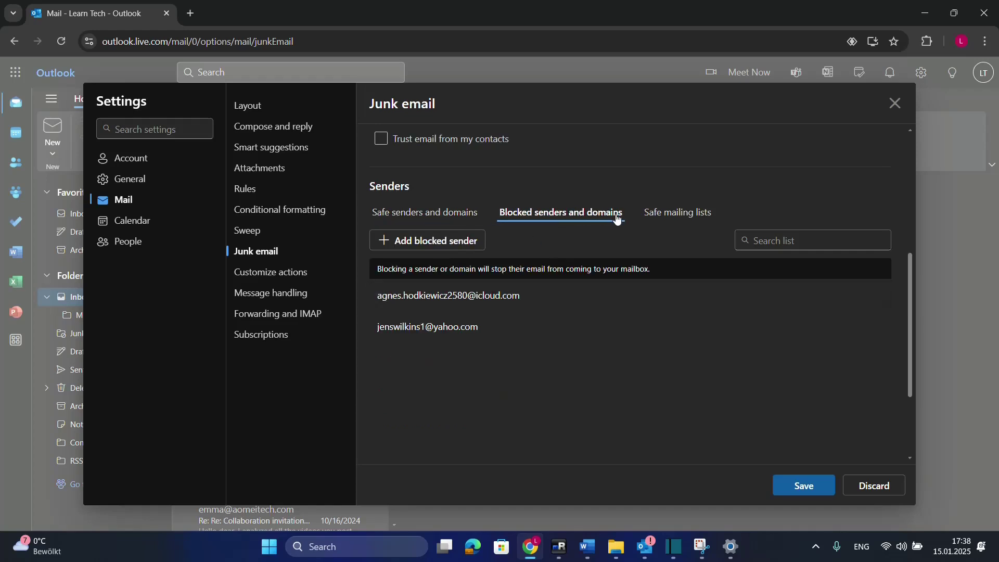
{"action": "left_click", "coordinate": [425, 213]}
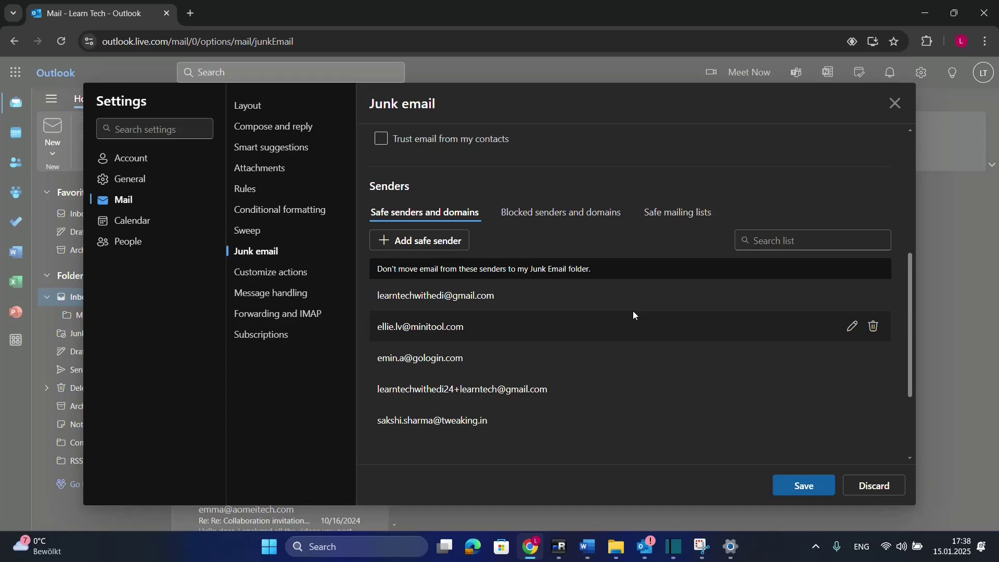
In desktop Outlook, open Junk E-mail Options from the Home tab's Block menu.
{"action": "left_click", "coordinate": [646, 549]}
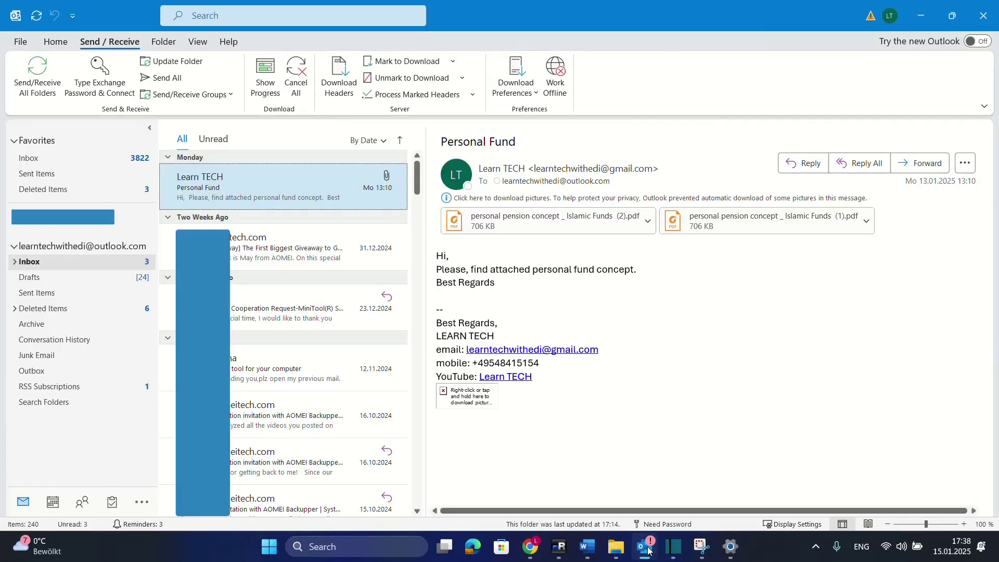
{"action": "left_click", "coordinate": [67, 44]}
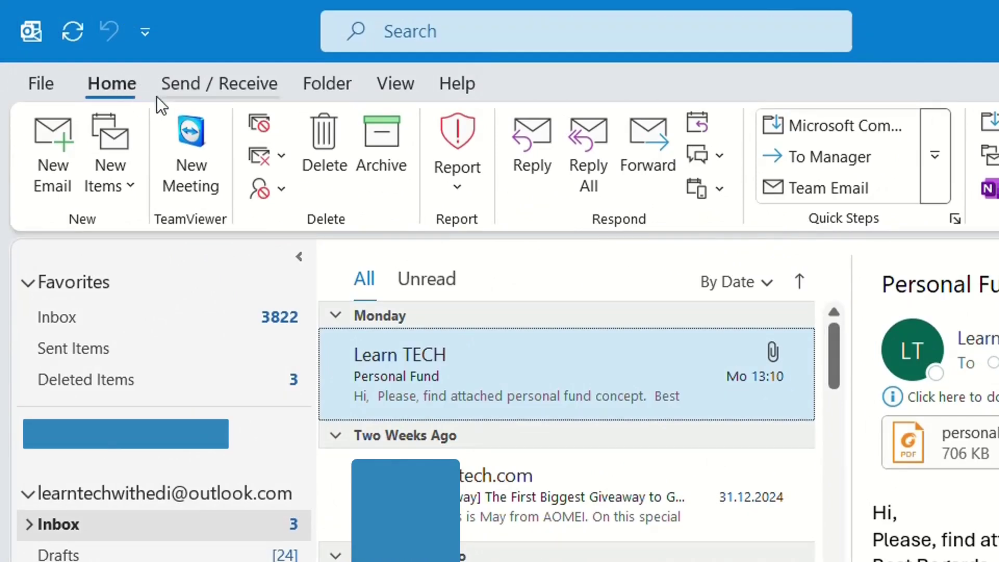
{"action": "left_click", "coordinate": [281, 190]}
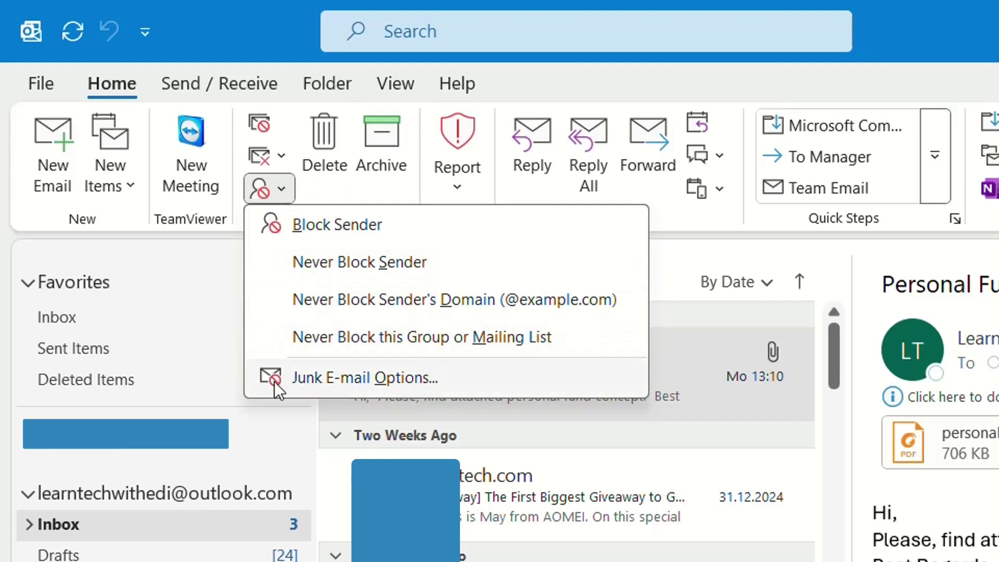
{"action": "left_click", "coordinate": [376, 379]}
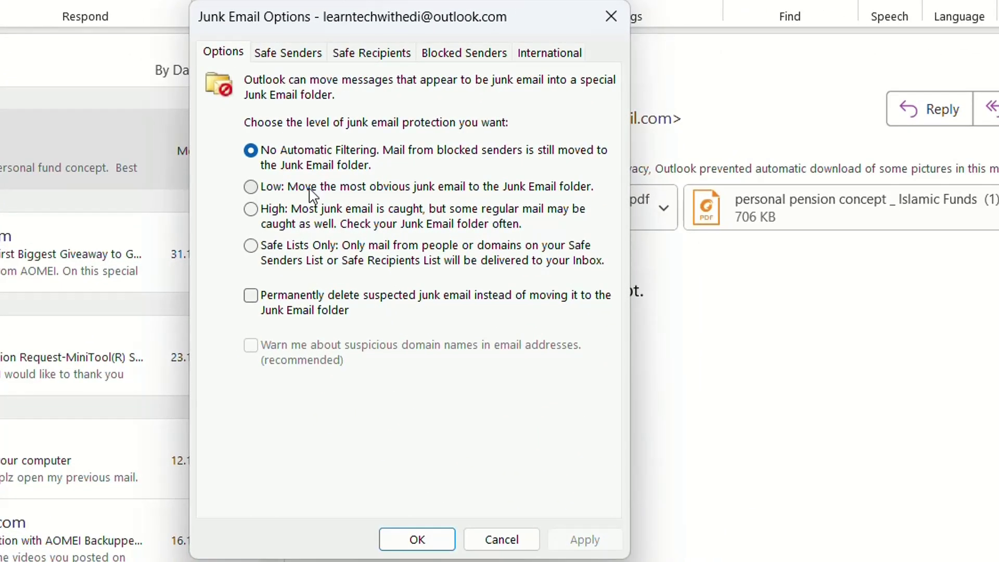
Add another Gmail address on the Safe Senders tab of Junk Email Options.
{"action": "left_click", "coordinate": [302, 52]}
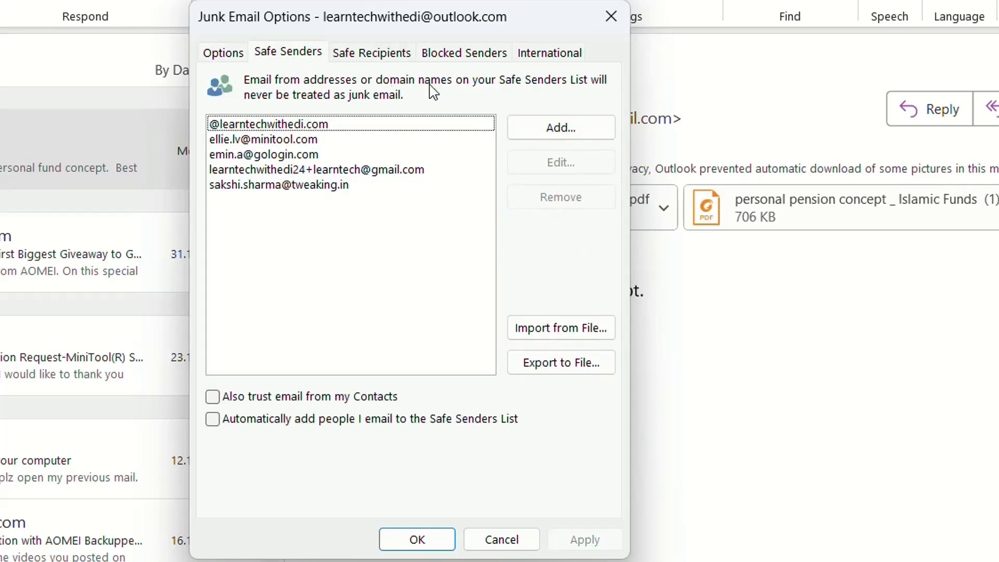
{"action": "left_click", "coordinate": [571, 130]}
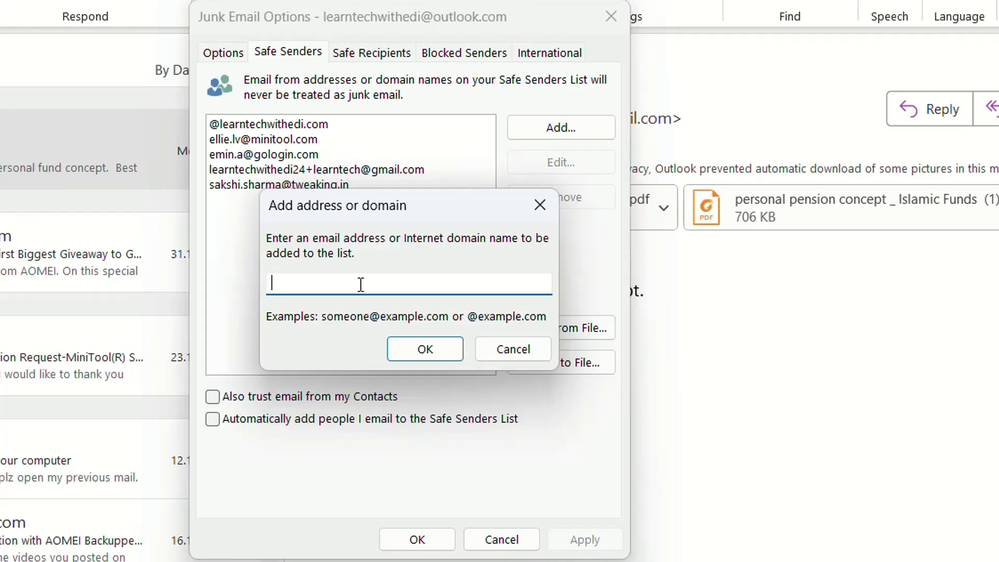
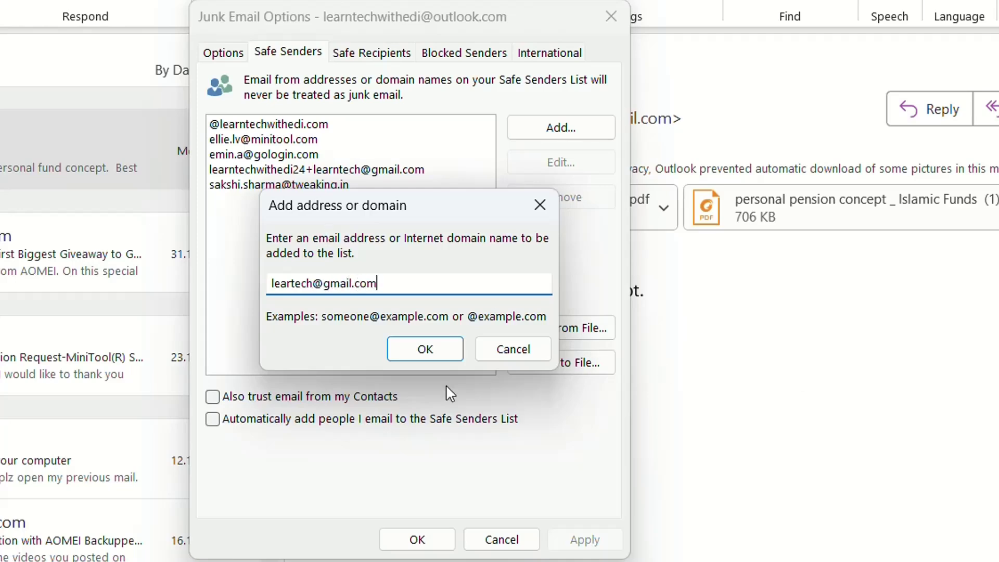
{"action": "left_click", "coordinate": [422, 348]}
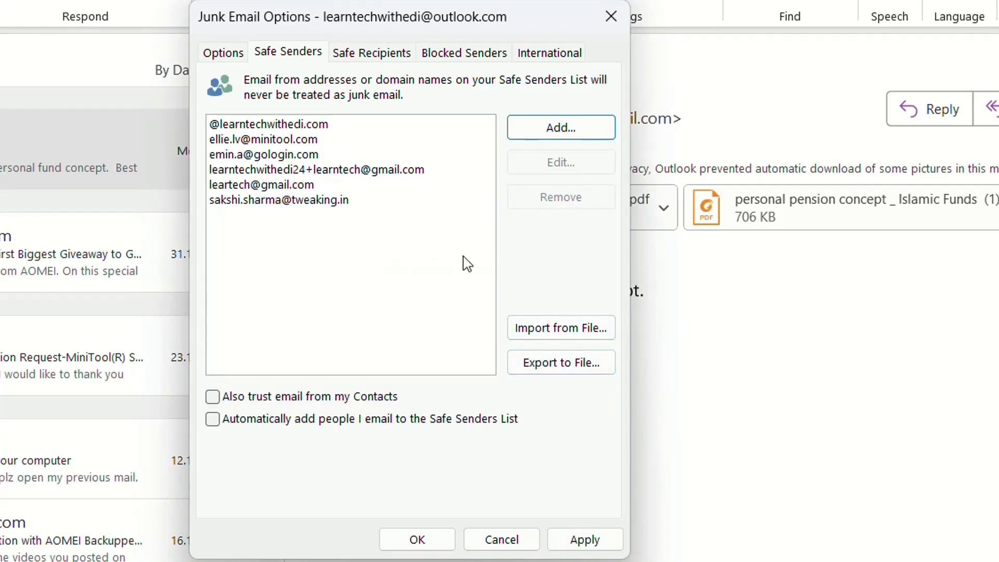
{"action": "left_click", "coordinate": [561, 129]}
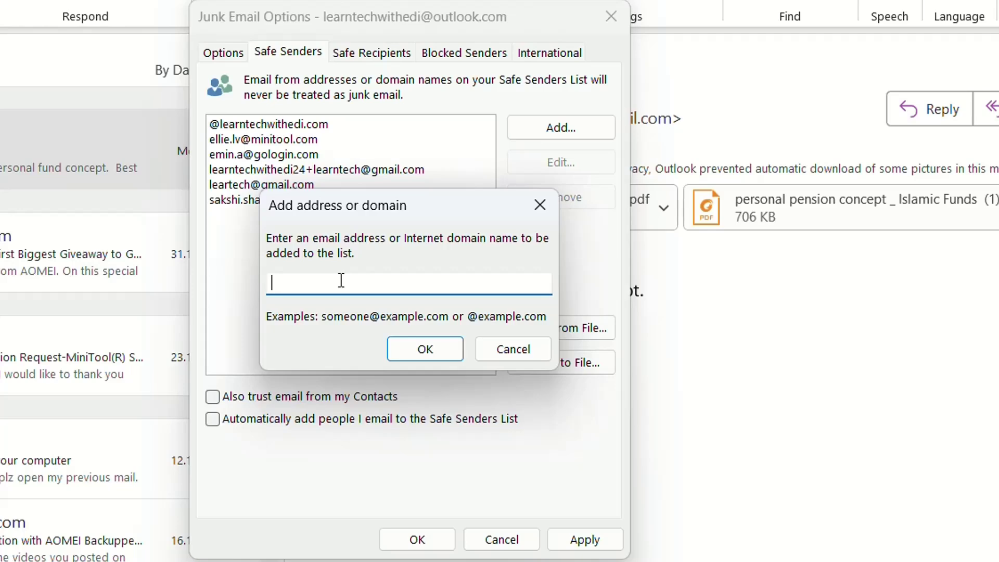
{"action": "type", "text": "@"}
{"action": "key", "text": "BackSpace"}
{"action": "type", "text": "@learntech.com"}
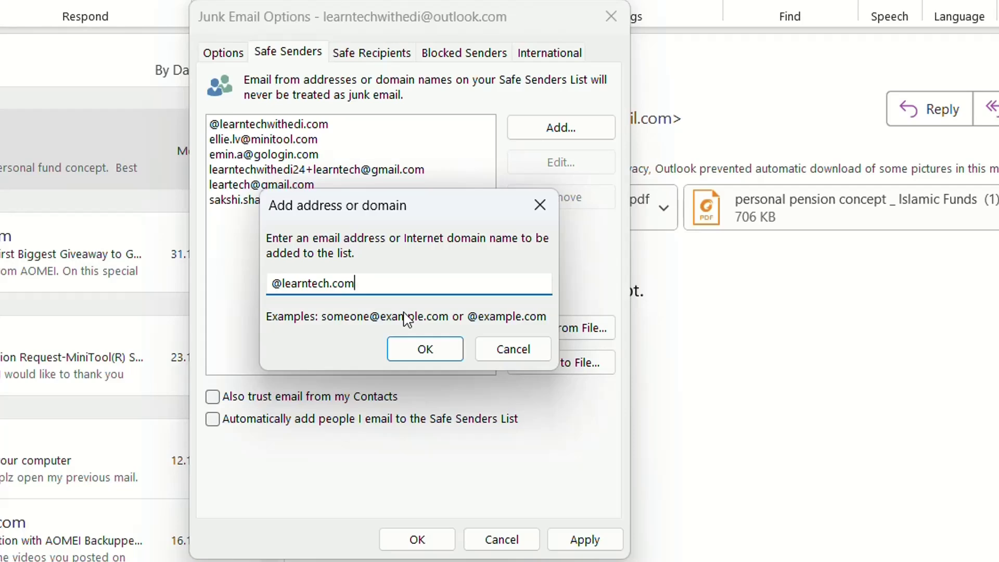
{"action": "left_click", "coordinate": [424, 348]}
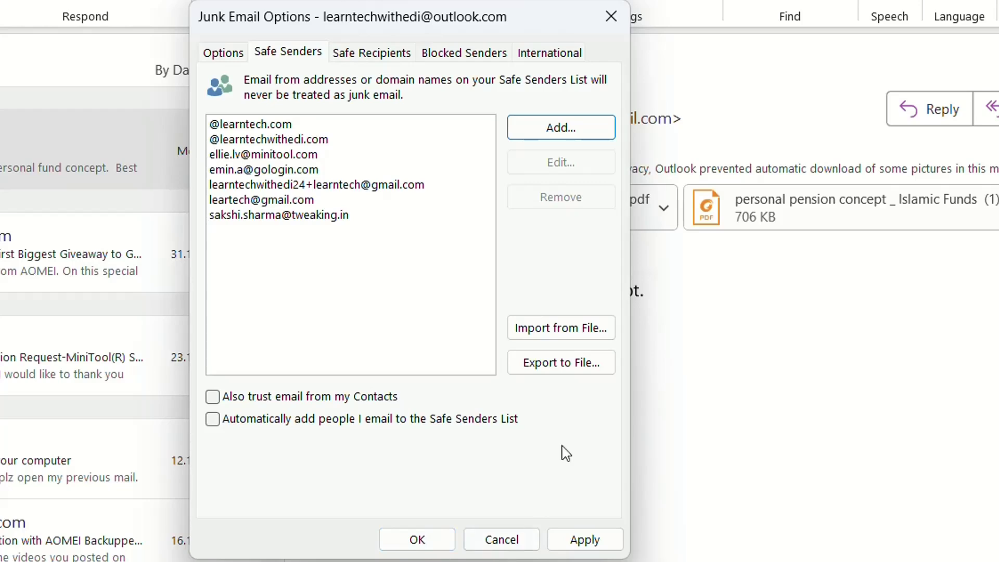
Open and cancel both the Import from File and Export to File dialogs for Safe Senders.
{"action": "left_click", "coordinate": [571, 333]}
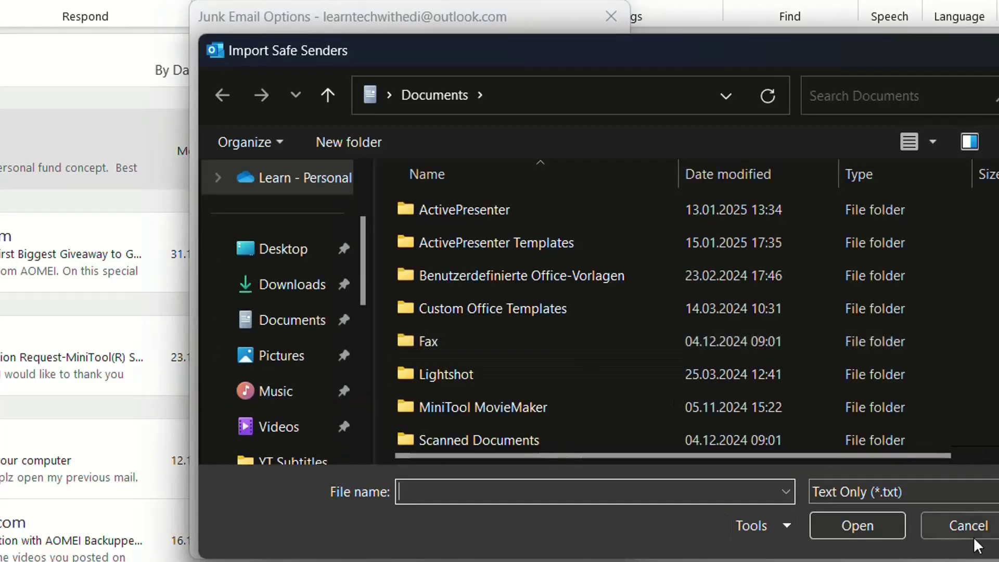
{"action": "left_click", "coordinate": [932, 517]}
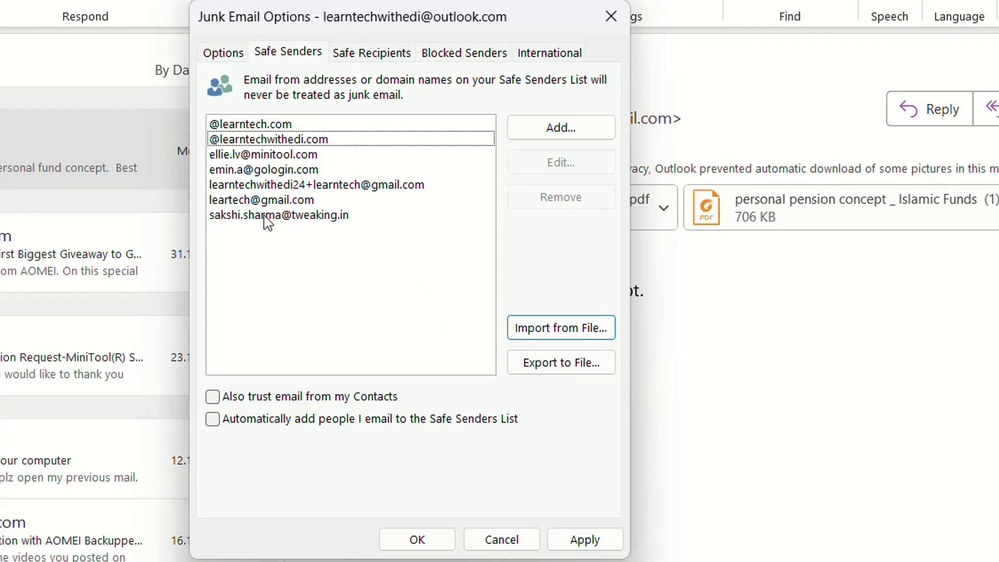
{"action": "left_click", "coordinate": [569, 366]}
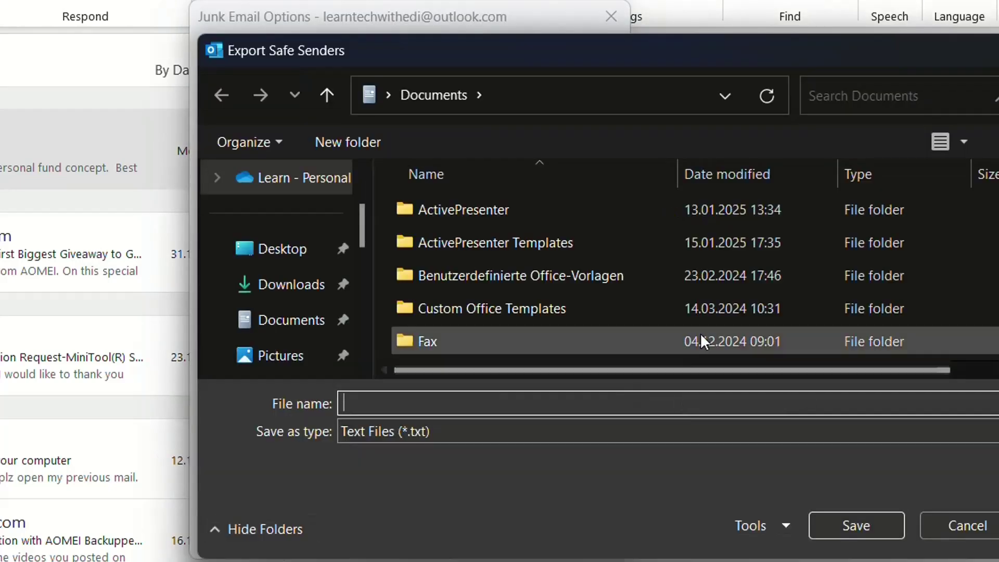
{"action": "left_click", "coordinate": [947, 532]}
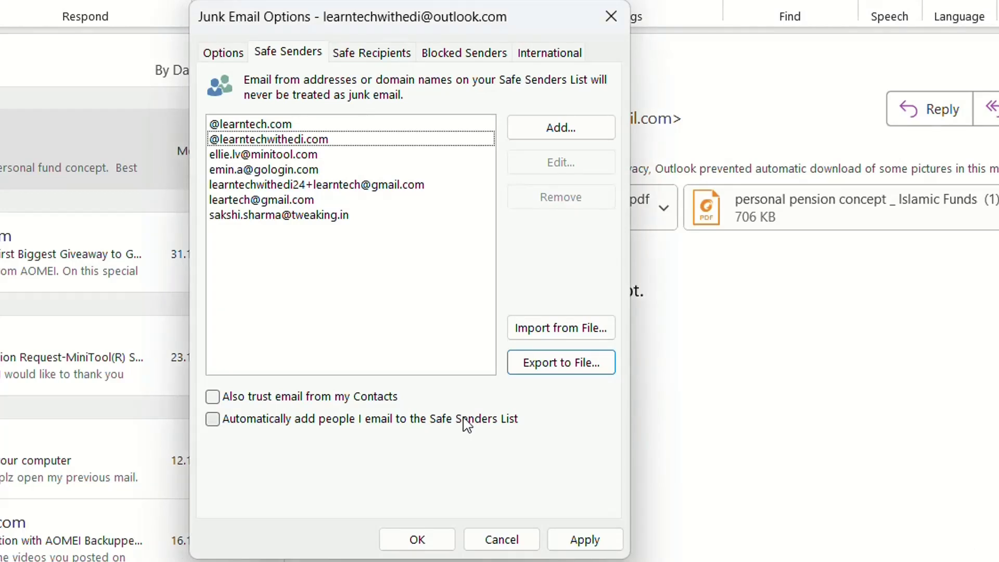